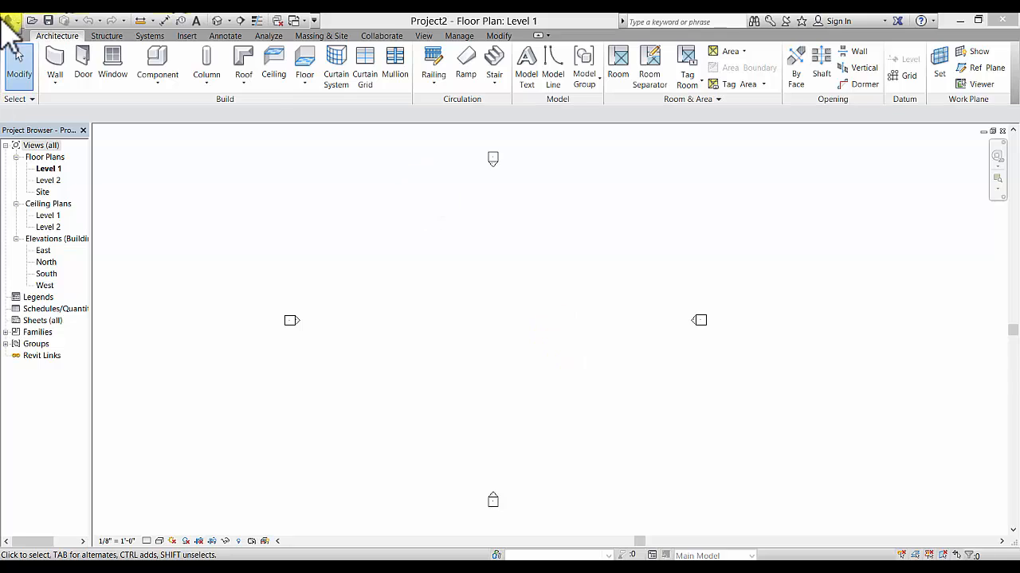
Browse the templates available for a new family, and close the template selection without choosing one.
{"action": "left_click", "coordinate": [11, 22]}
{"action": "mouse_move", "coordinate": [44, 71]}
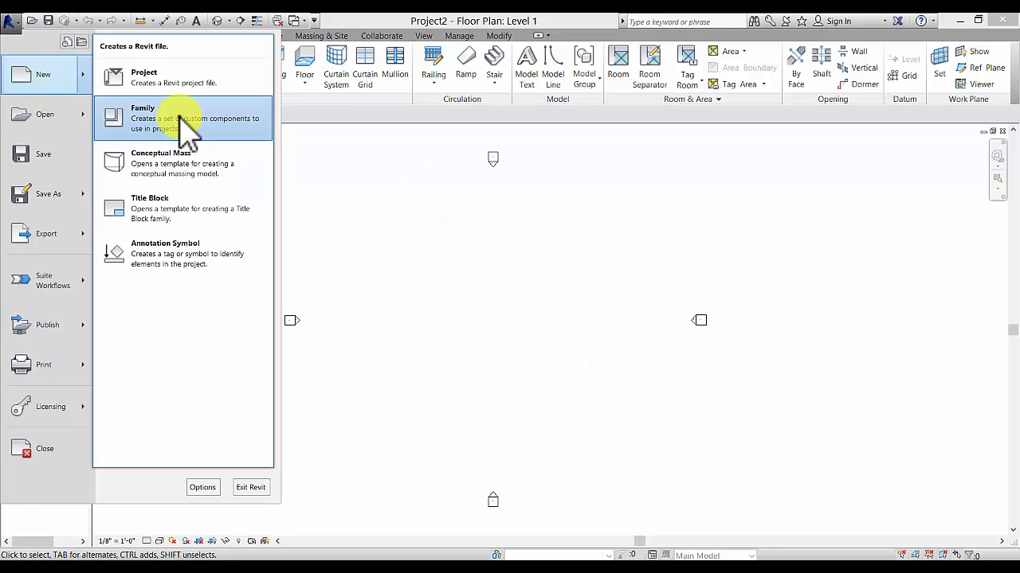
{"action": "left_click", "coordinate": [179, 115]}
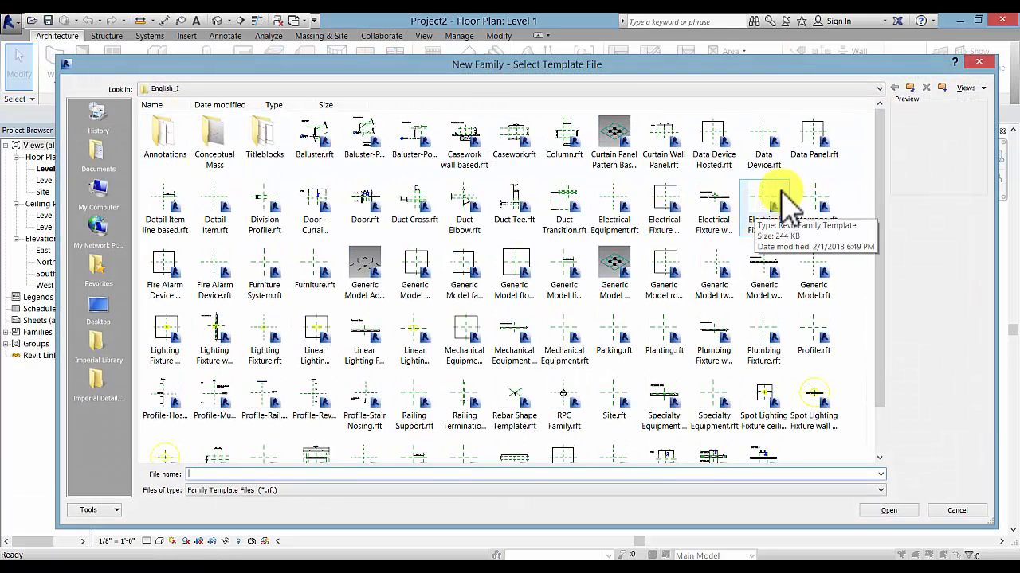
{"action": "left_click_drag", "start_coordinate": [879, 174], "coordinate": [892, 255]}
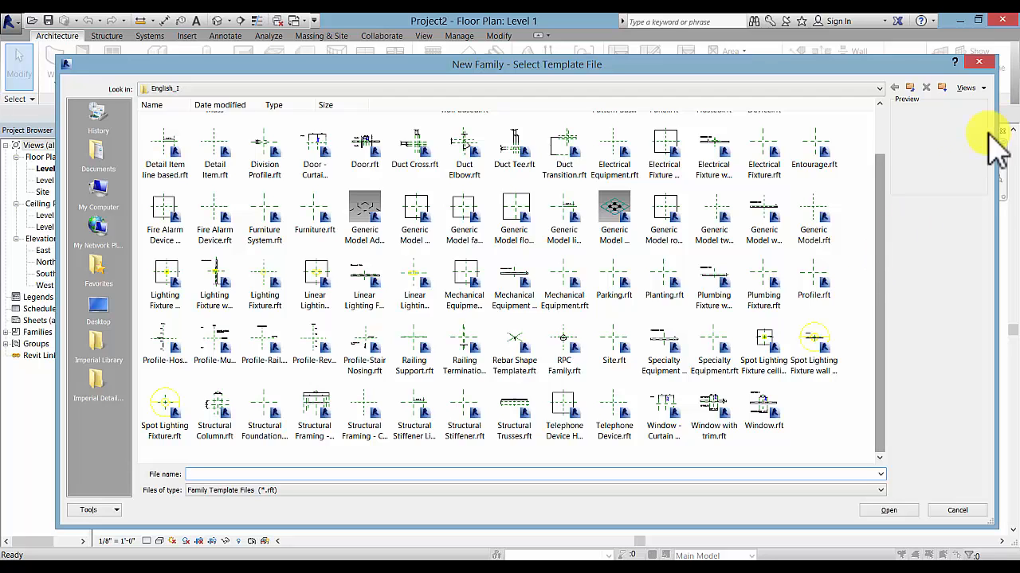
{"action": "left_click", "coordinate": [986, 64]}
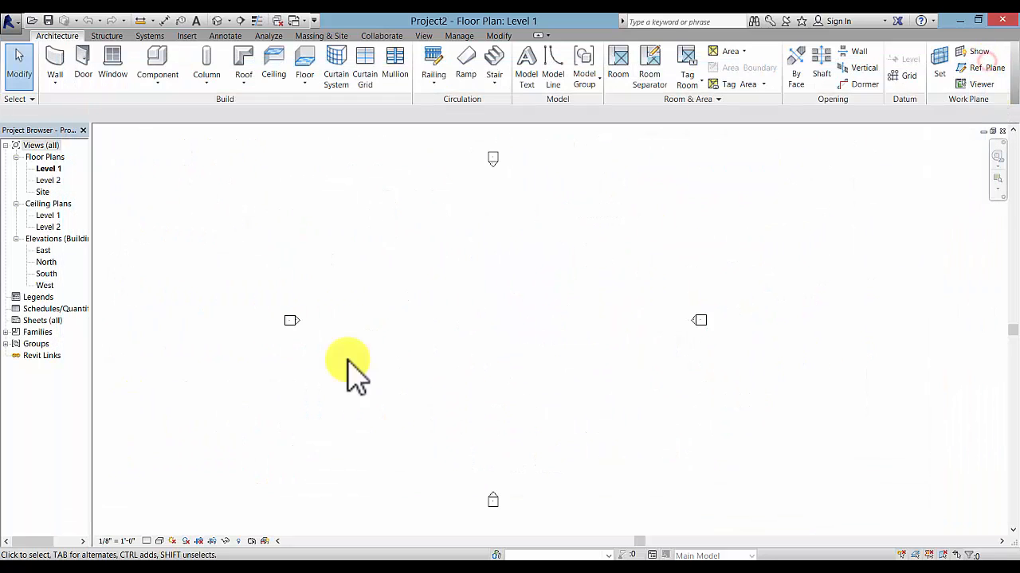
Switch to the File Explorer search for *.rfa on Local Disk (C:) and look through the listed family files.
{"action": "mouse_move", "coordinate": [87, 558]}
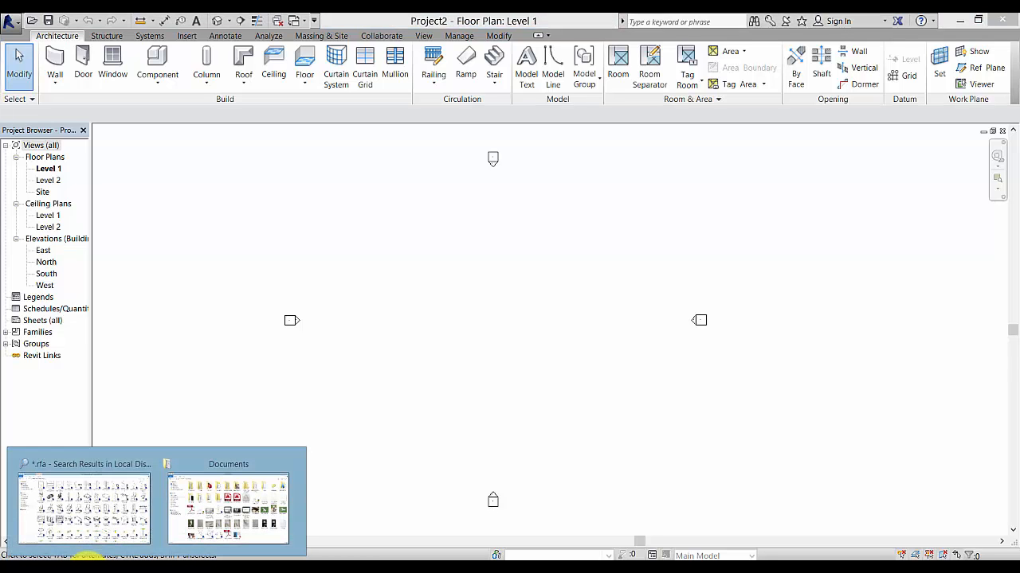
{"action": "left_click", "coordinate": [90, 534]}
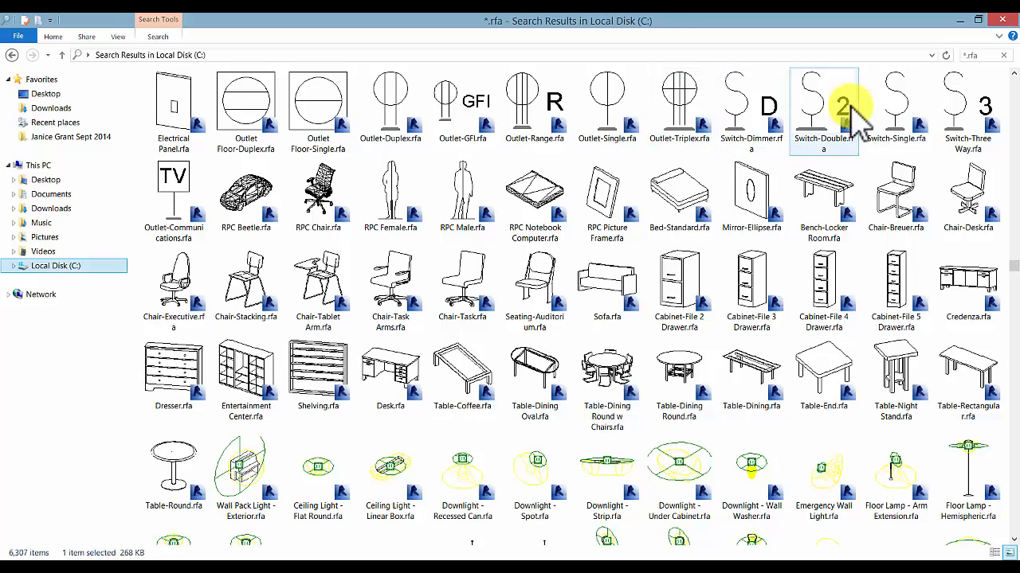
{"action": "left_click", "coordinate": [988, 54]}
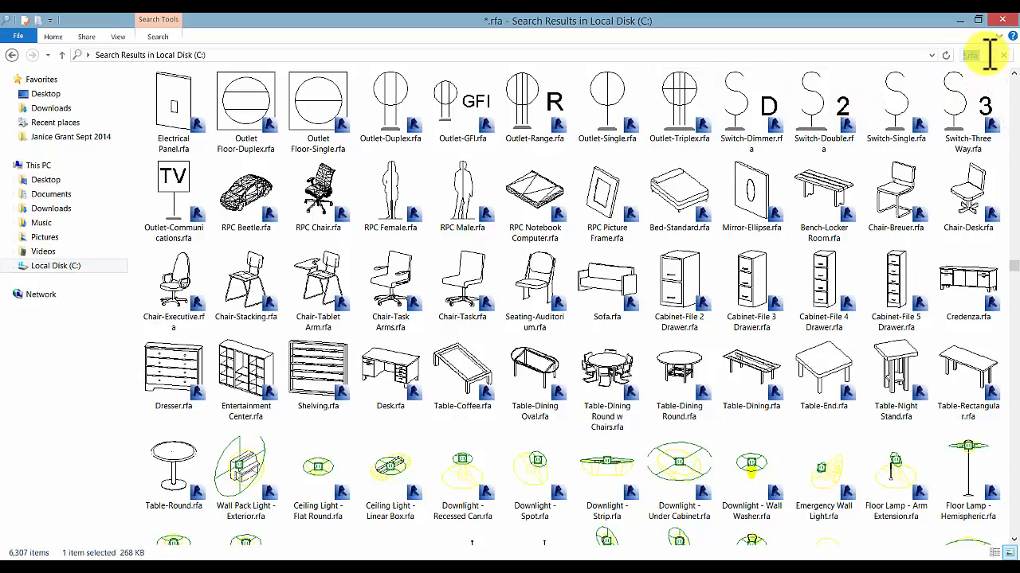
{"action": "left_click", "coordinate": [988, 56]}
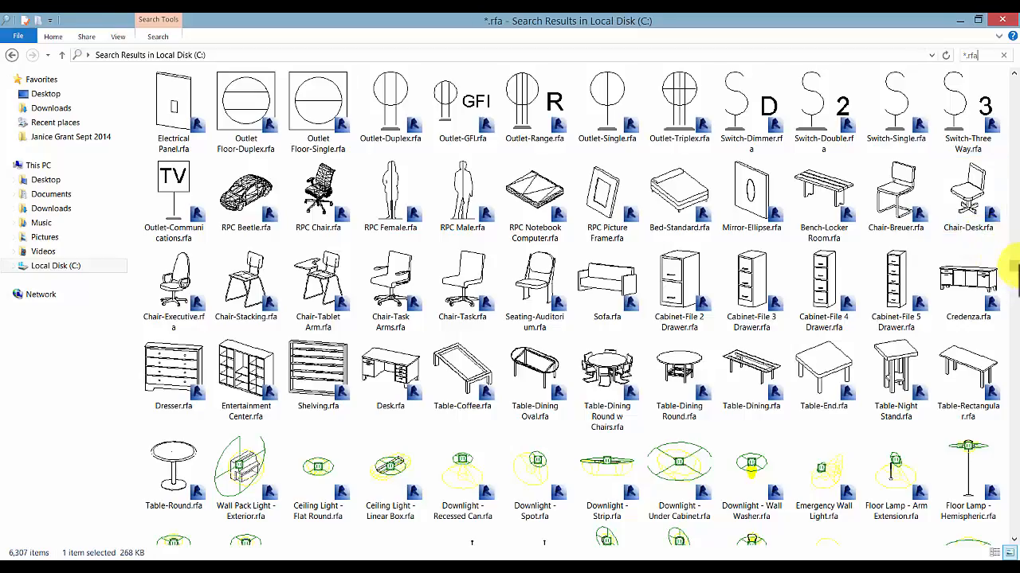
{"action": "left_click_drag", "start_coordinate": [1014, 266], "coordinate": [1010, 103]}
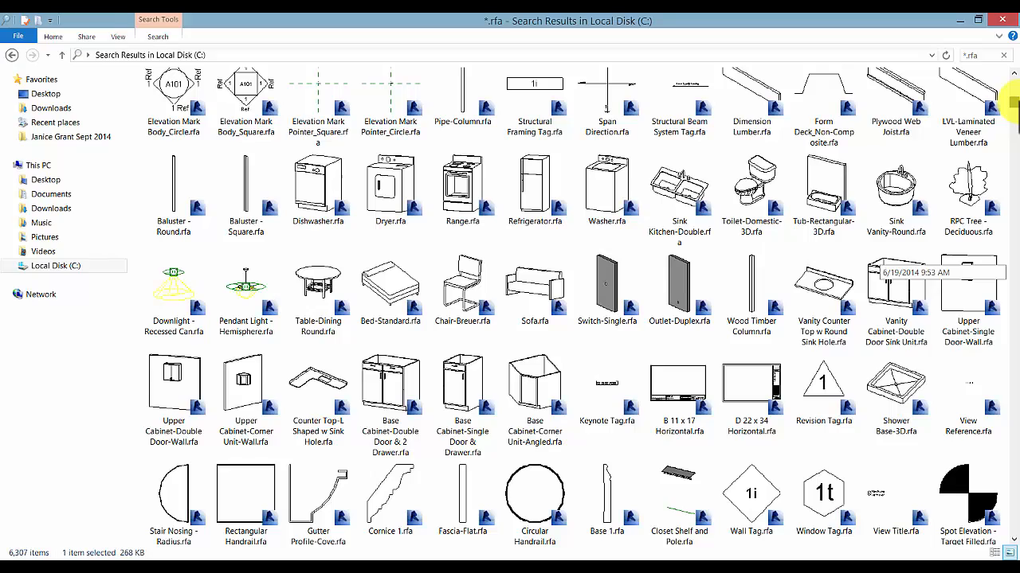
{"action": "left_click_drag", "start_coordinate": [1010, 103], "coordinate": [1010, 267]}
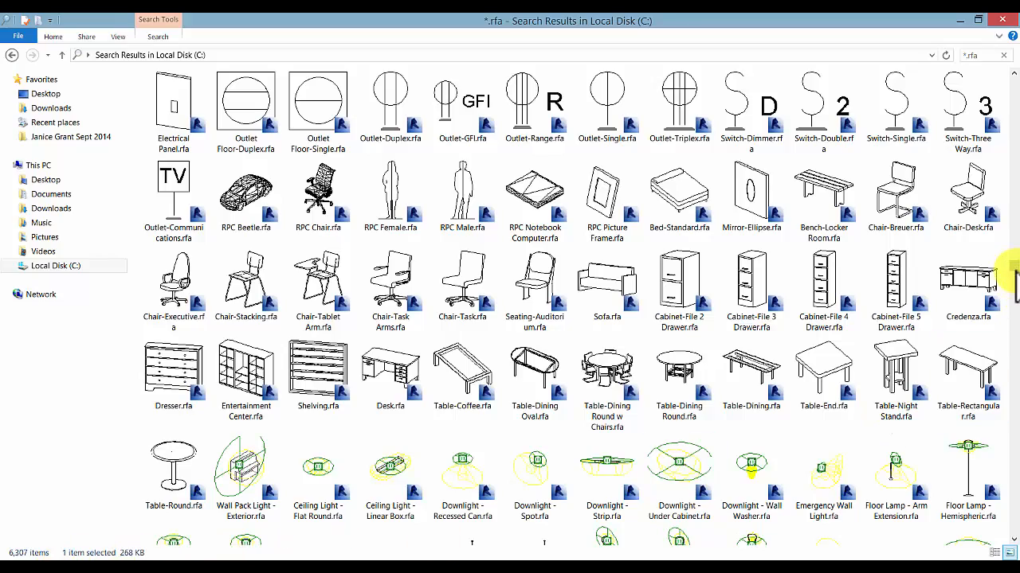
{"action": "left_click_drag", "start_coordinate": [1015, 263], "coordinate": [1016, 267]}
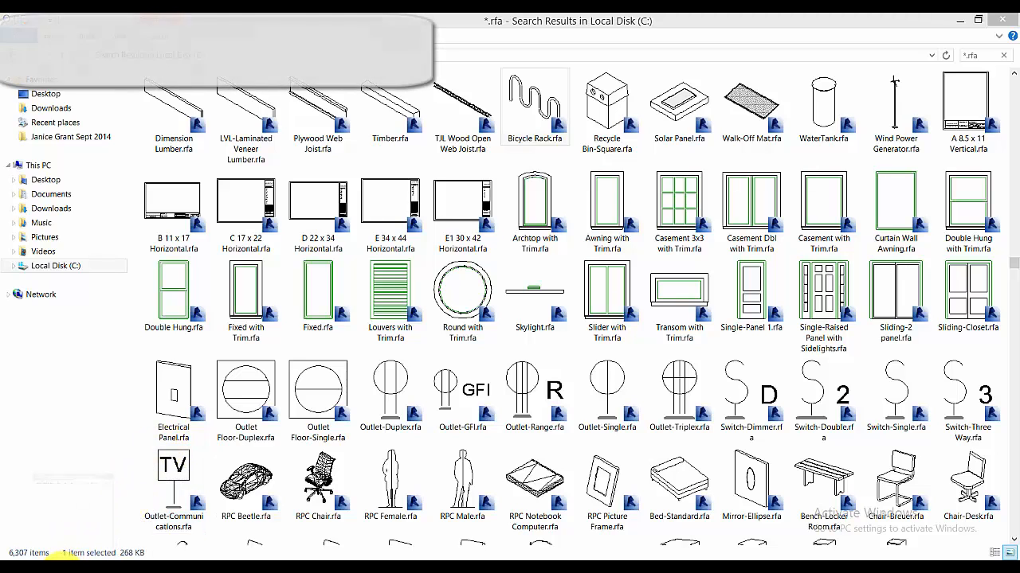
Bring up the bike rack reference photos, switch to Revit in a smaller window beside them, and close the empty Project2 floor plan.
{"action": "left_click", "coordinate": [65, 560]}
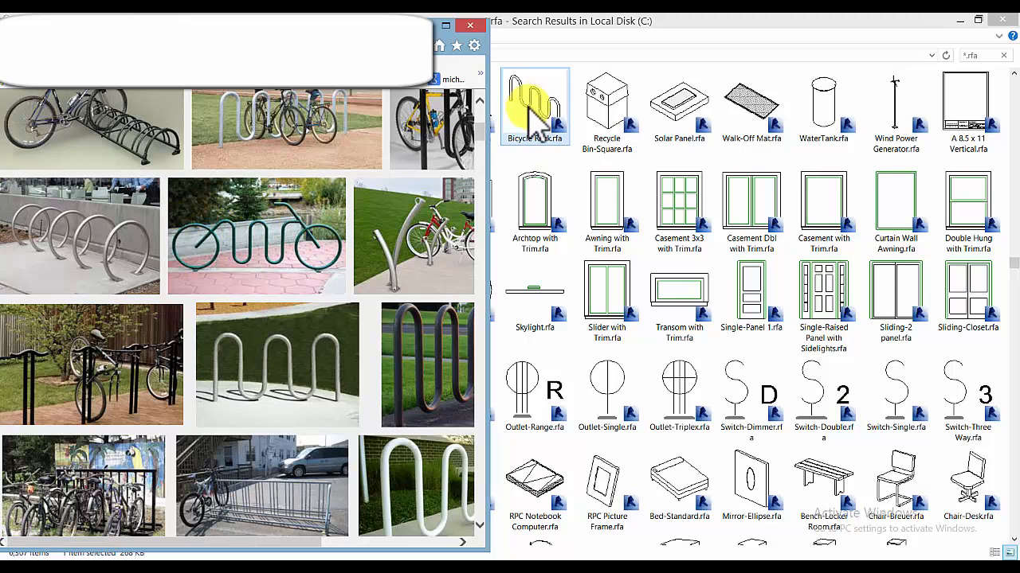
{"action": "left_click", "coordinate": [626, 558]}
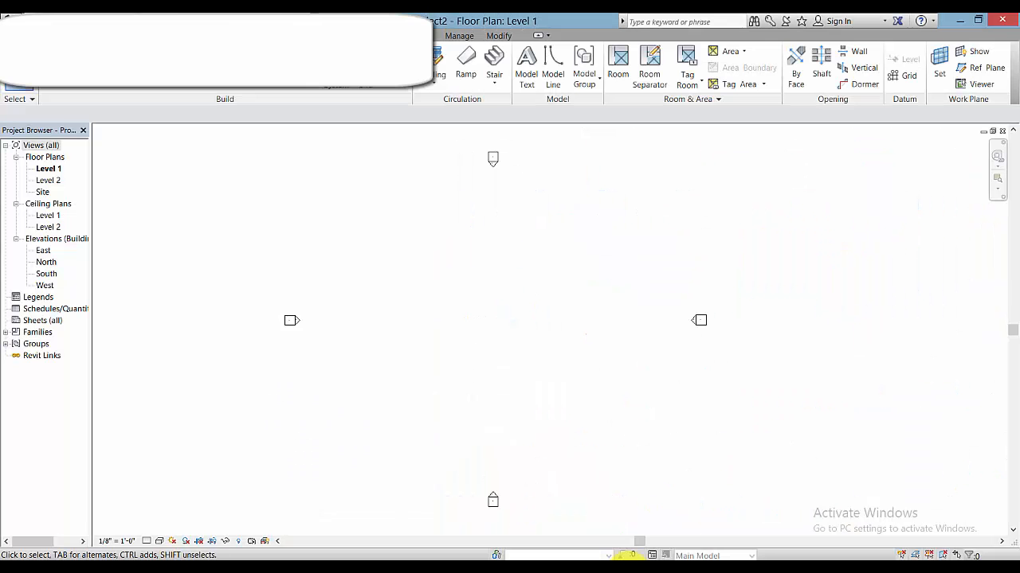
{"action": "left_click", "coordinate": [978, 20]}
{"action": "left_click", "coordinate": [992, 135]}
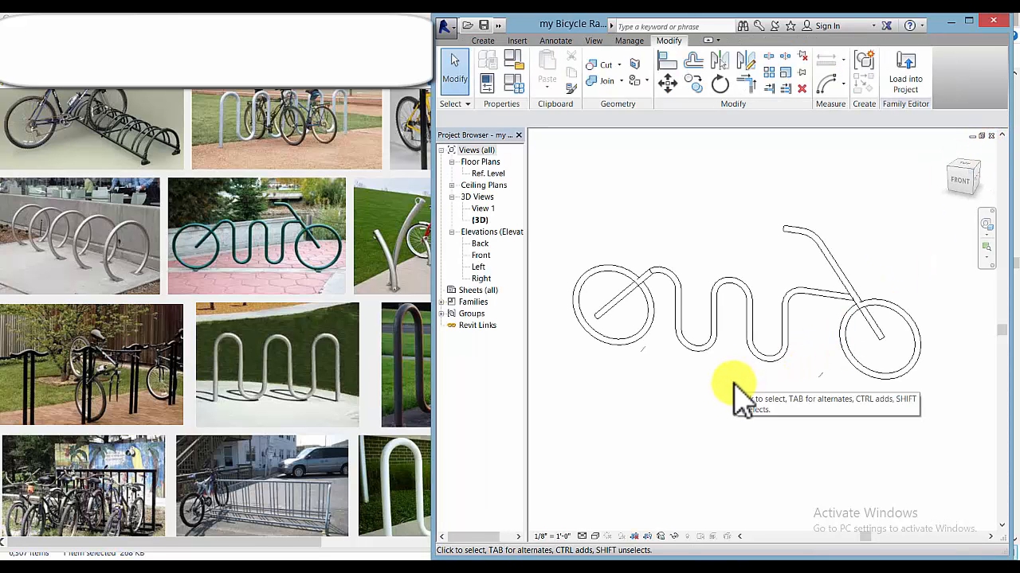
Cycle through the open views to the 3D view of the Bicycle Rack family.
{"action": "key", "text": "ctrl+Tab"}
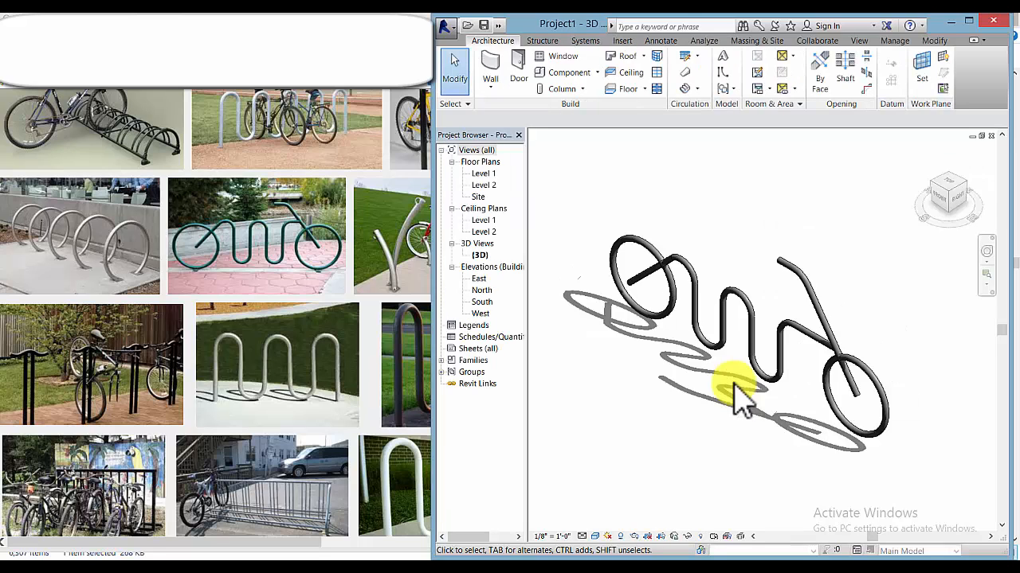
{"action": "key", "text": "ctrl+Tab"}
{"action": "key", "text": "ctrl+Tab"}
{"action": "key", "text": "ctrl+Tab"}
{"action": "key", "text": "ctrl+Tab"}
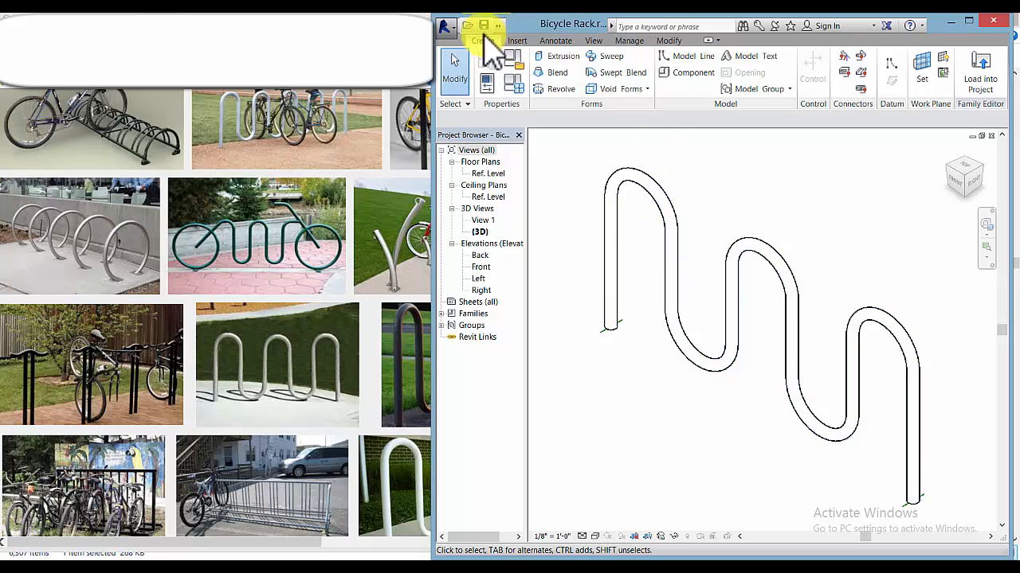
Check the Save As options for the Bicycle Rack family and leave them without saving.
{"action": "left_click", "coordinate": [446, 29]}
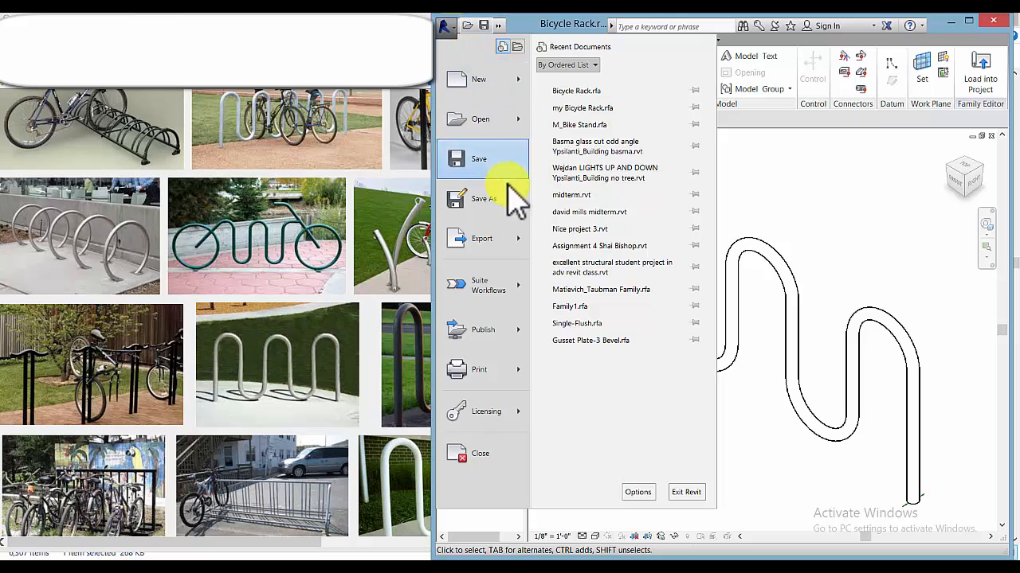
{"action": "mouse_move", "coordinate": [498, 216]}
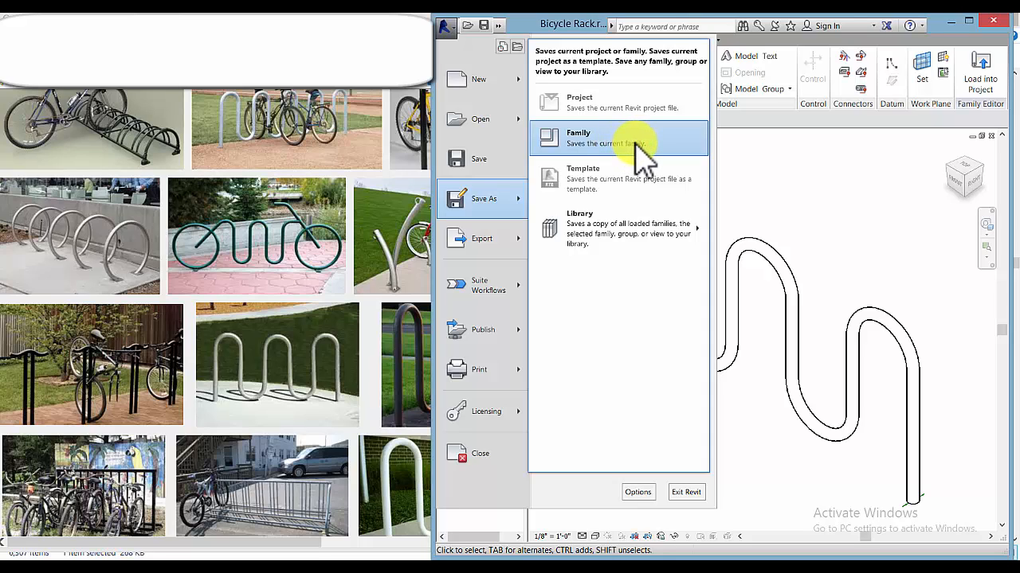
{"action": "left_click", "coordinate": [753, 199]}
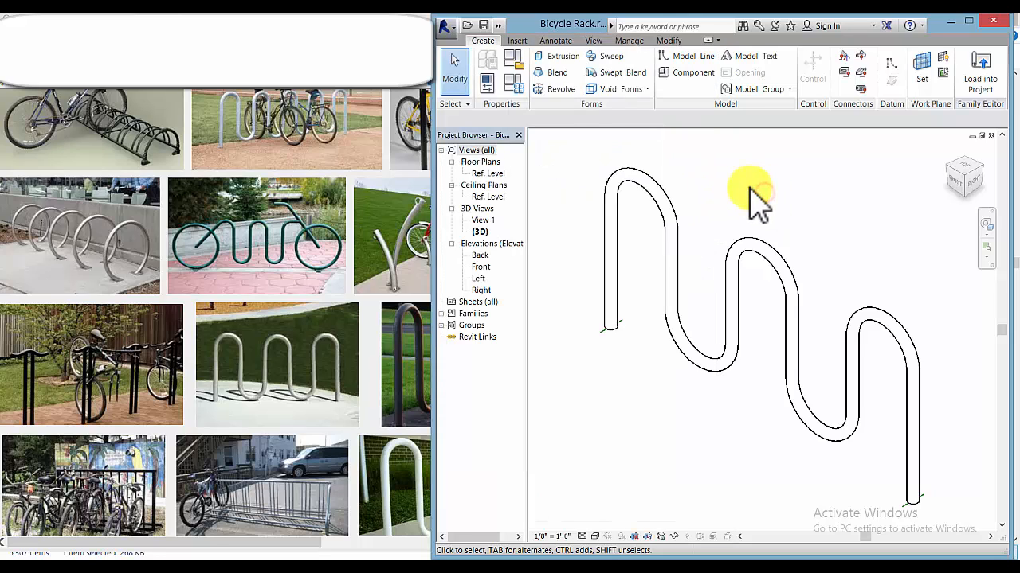
Edit the rack sweep's path sketch and delete the vertical line at its first end.
{"action": "left_click", "coordinate": [748, 256]}
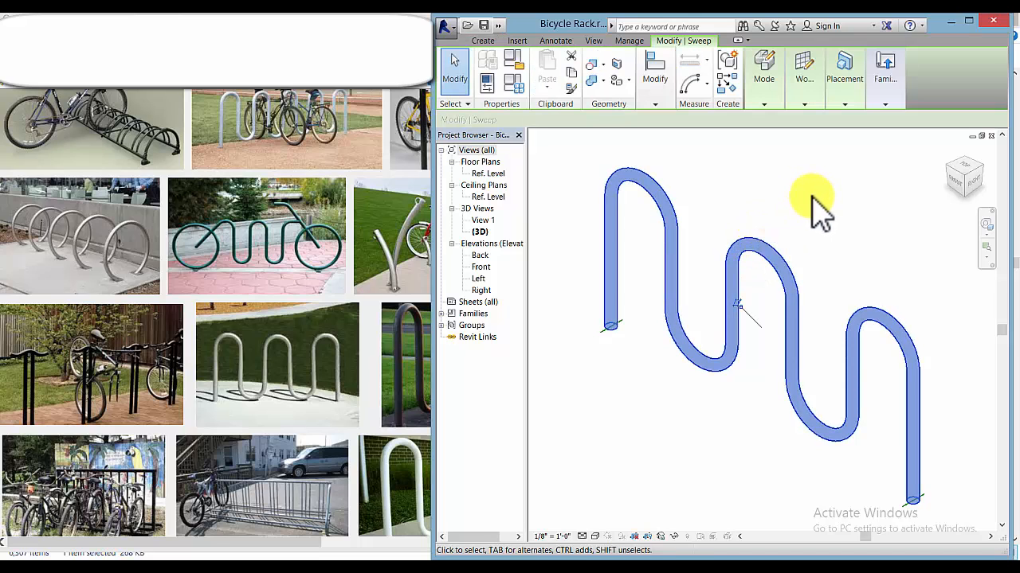
{"action": "left_click", "coordinate": [763, 75]}
{"action": "left_click", "coordinate": [759, 148]}
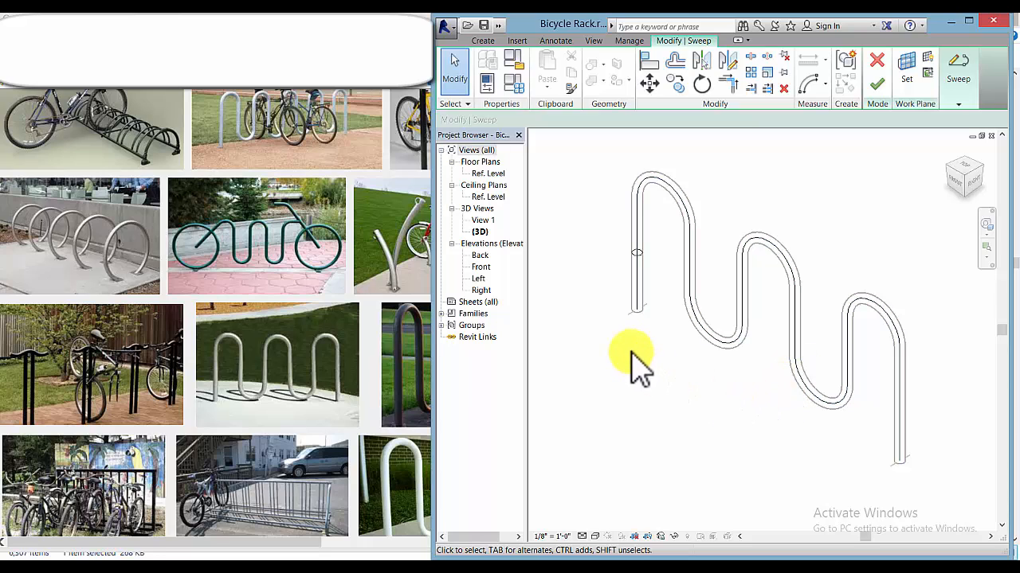
{"action": "left_click", "coordinate": [640, 218]}
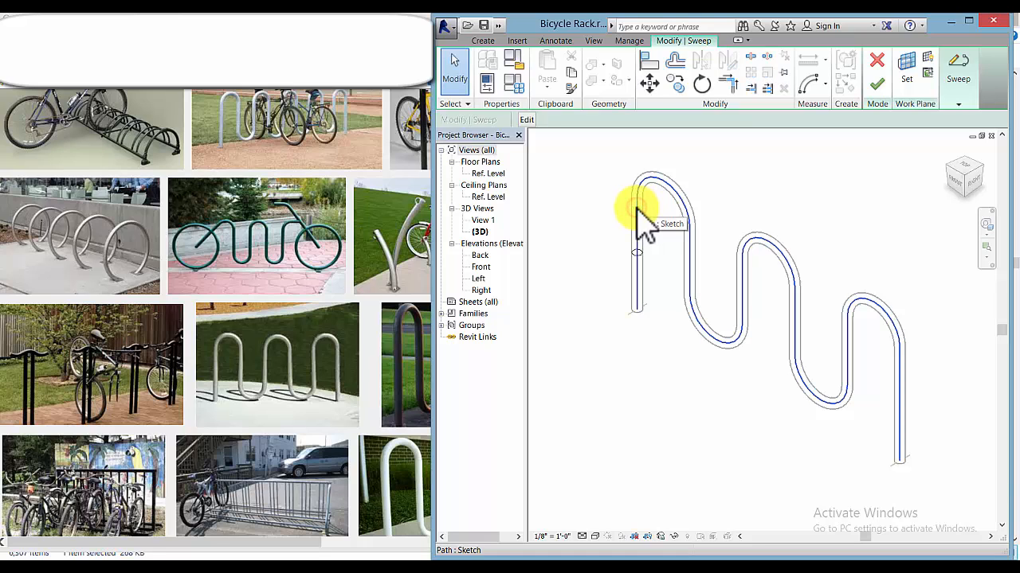
{"action": "double_click", "coordinate": [636, 211]}
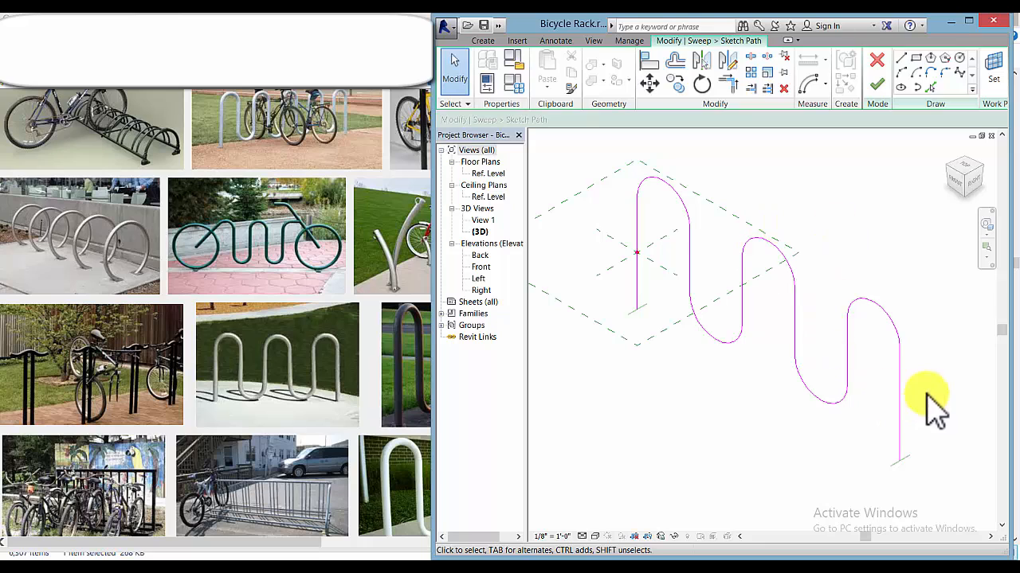
{"action": "left_click", "coordinate": [640, 211]}
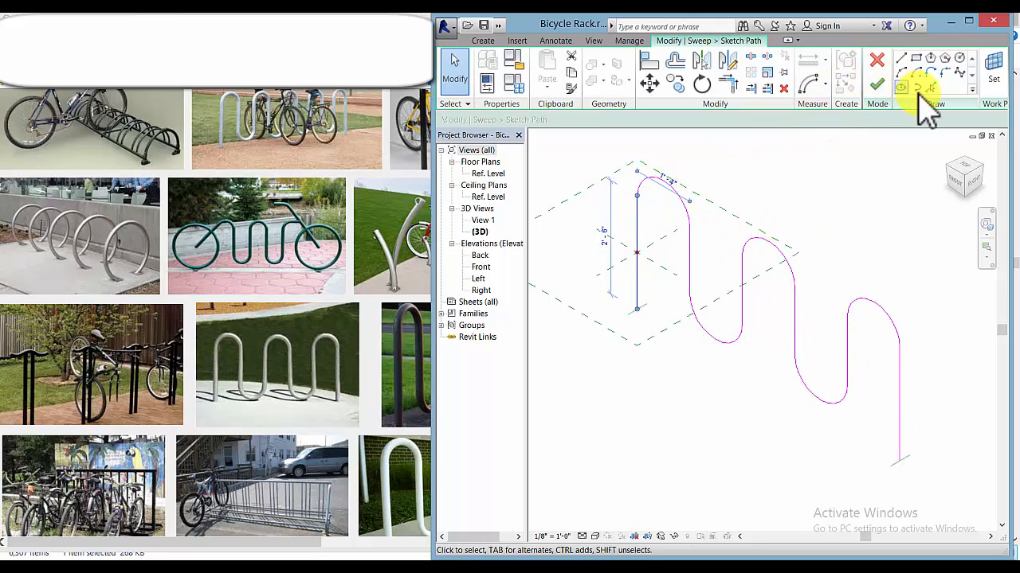
{"action": "left_click", "coordinate": [784, 90]}
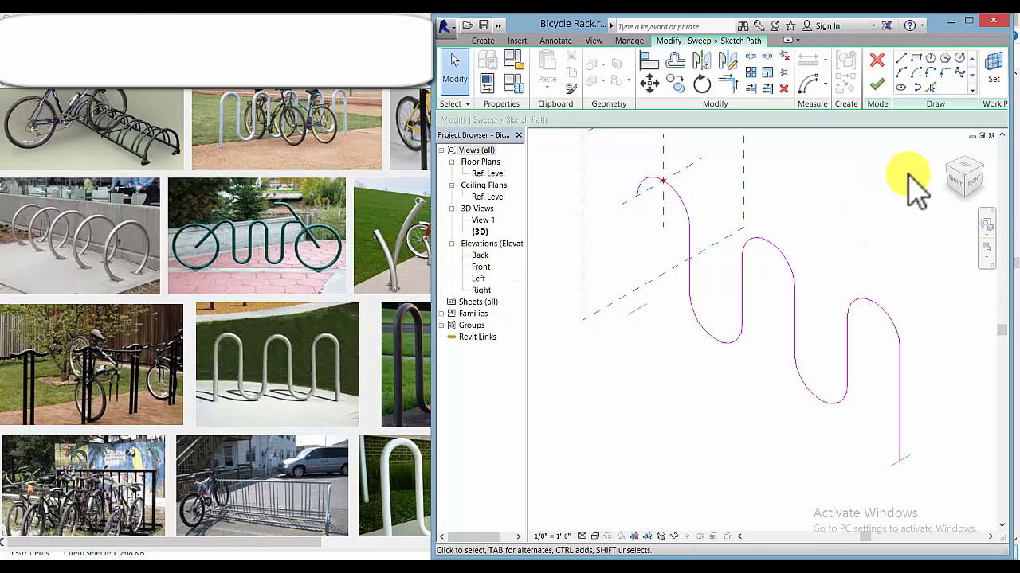
Close Bicycle Rack.rfa without saving the changes.
{"action": "left_click", "coordinate": [991, 136]}
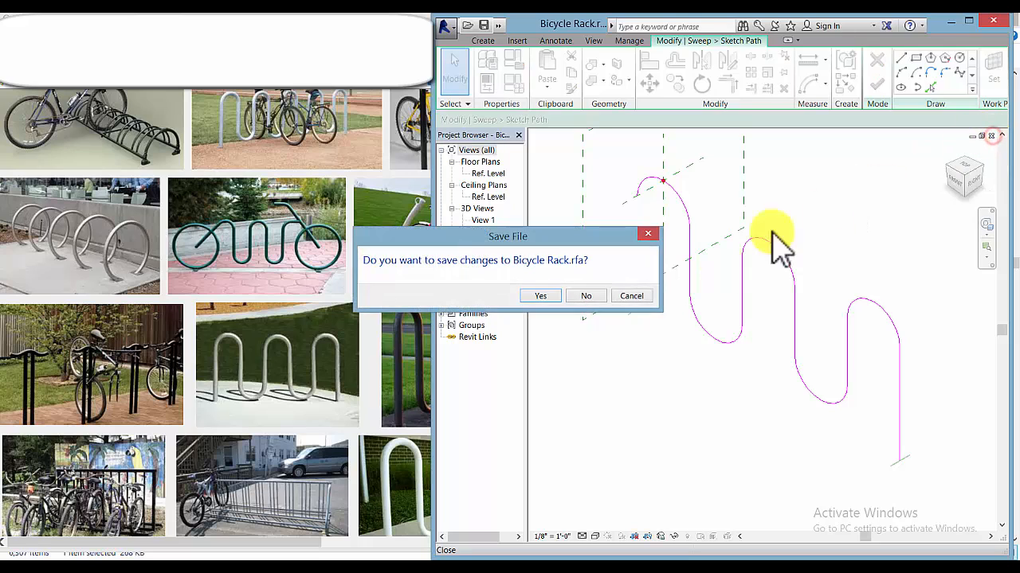
{"action": "left_click", "coordinate": [585, 295]}
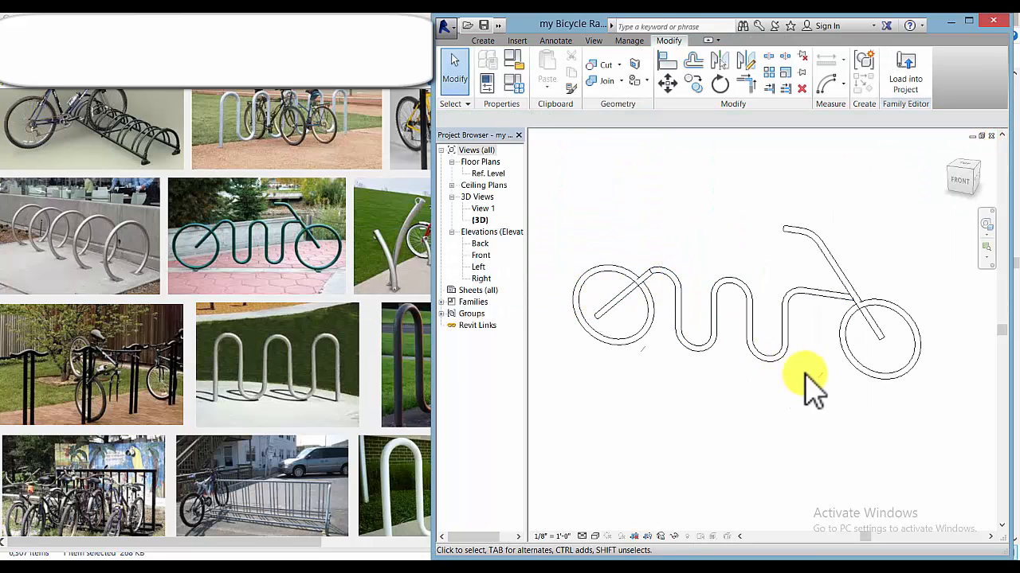
Examine the separate sweeps that form the bicycle-shaped rack's wavy frame, handlebar and front wheel.
{"action": "left_click", "coordinate": [786, 356]}
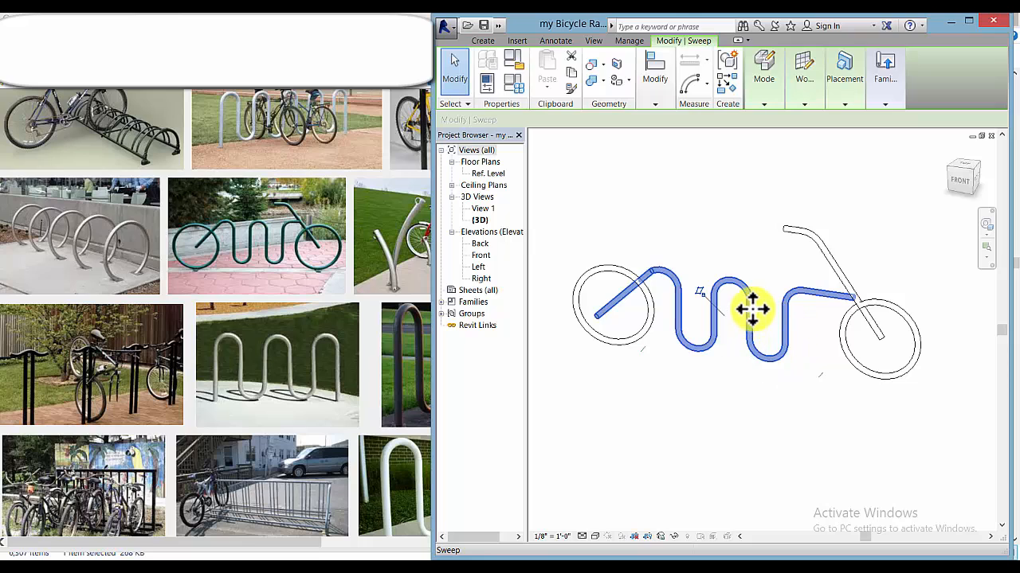
{"action": "left_click", "coordinate": [829, 271]}
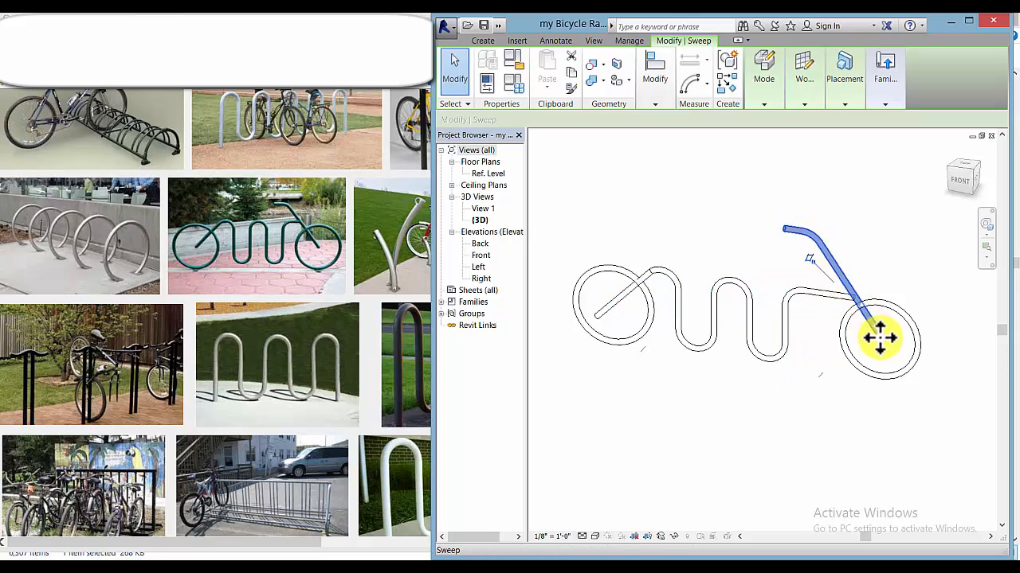
{"action": "key", "text": "Escape"}
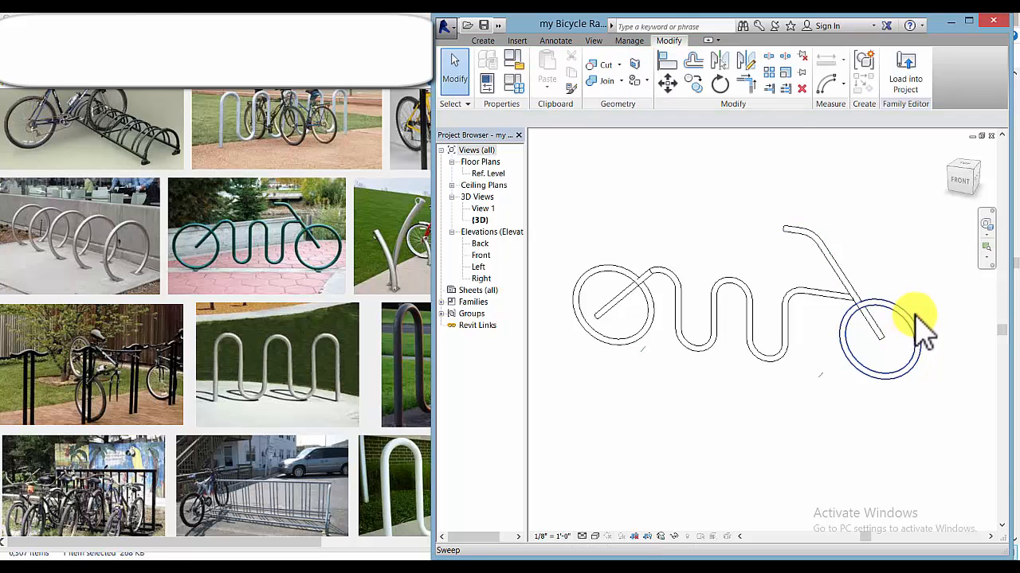
{"action": "left_click", "coordinate": [916, 318]}
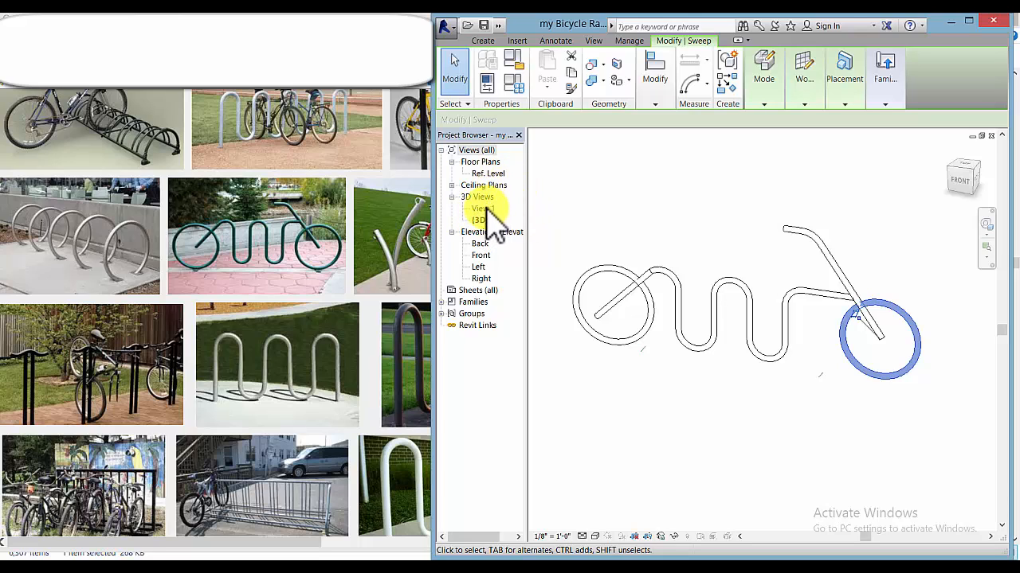
Review the bicycle-shaped rack in the Front elevation, the Ref. Level plan and an angled 3D view.
{"action": "double_click", "coordinate": [484, 255]}
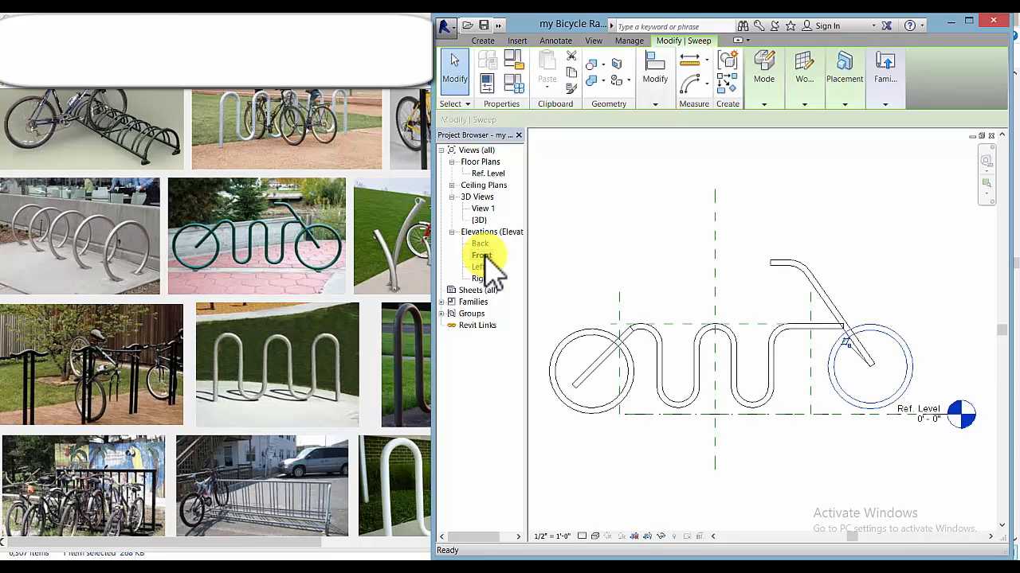
{"action": "left_click", "coordinate": [916, 305]}
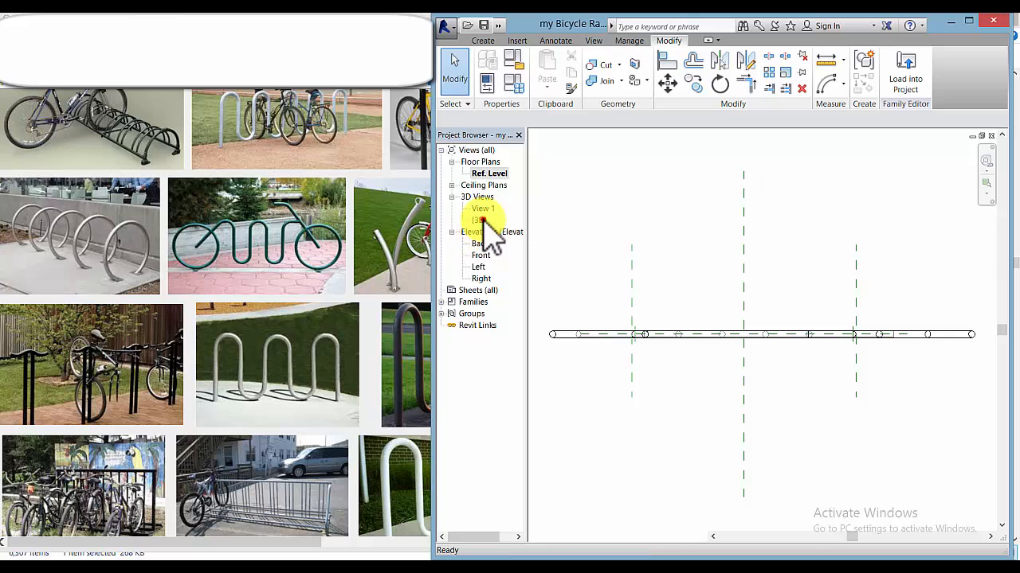
{"action": "double_click", "coordinate": [481, 220]}
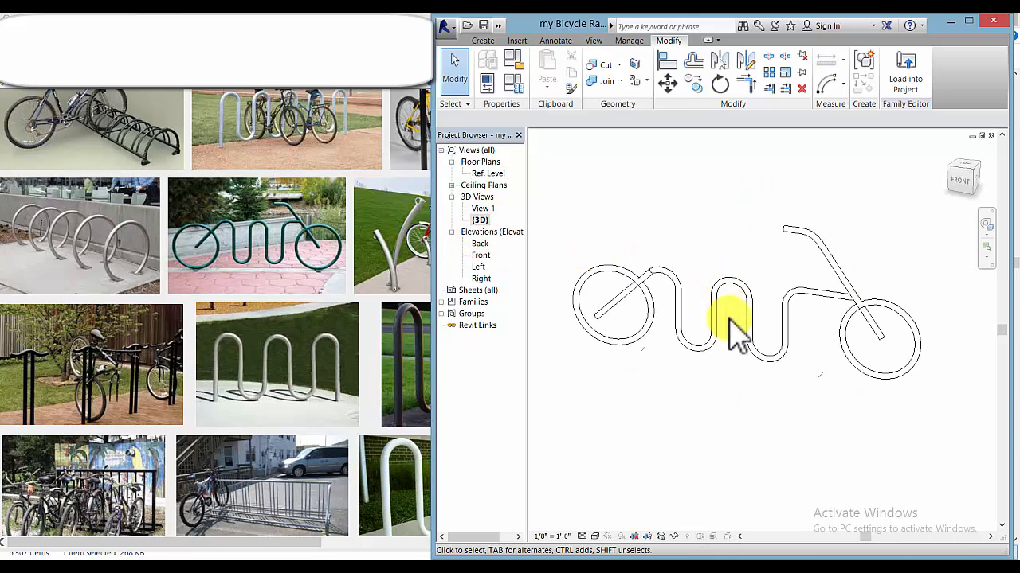
{"action": "scroll", "coordinate": [733, 329], "scroll_direction": "down", "scroll_amount": 1}
{"action": "middle_click_drag", "start_coordinate": [771, 339], "coordinate": [682, 268], "text": "shift"}
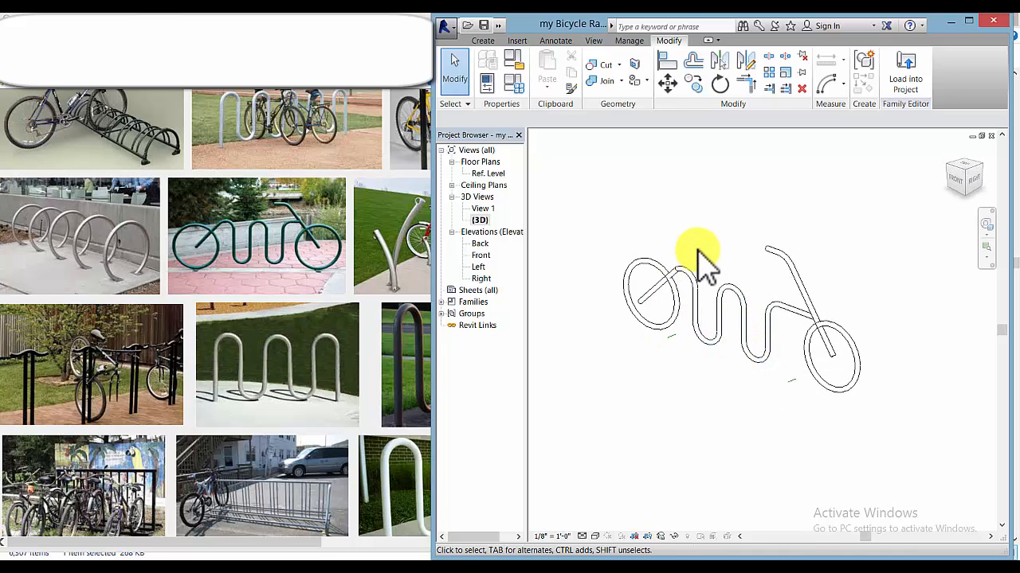